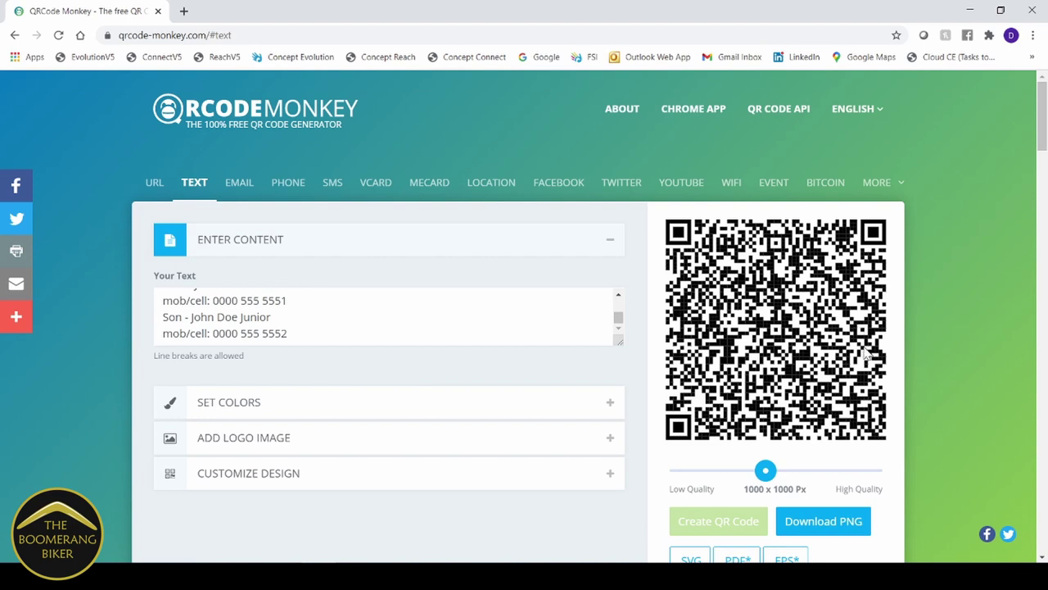
Download the generated QR code as a PNG and open the downloaded image in Photos
{"action": "left_click", "coordinate": [839, 530]}
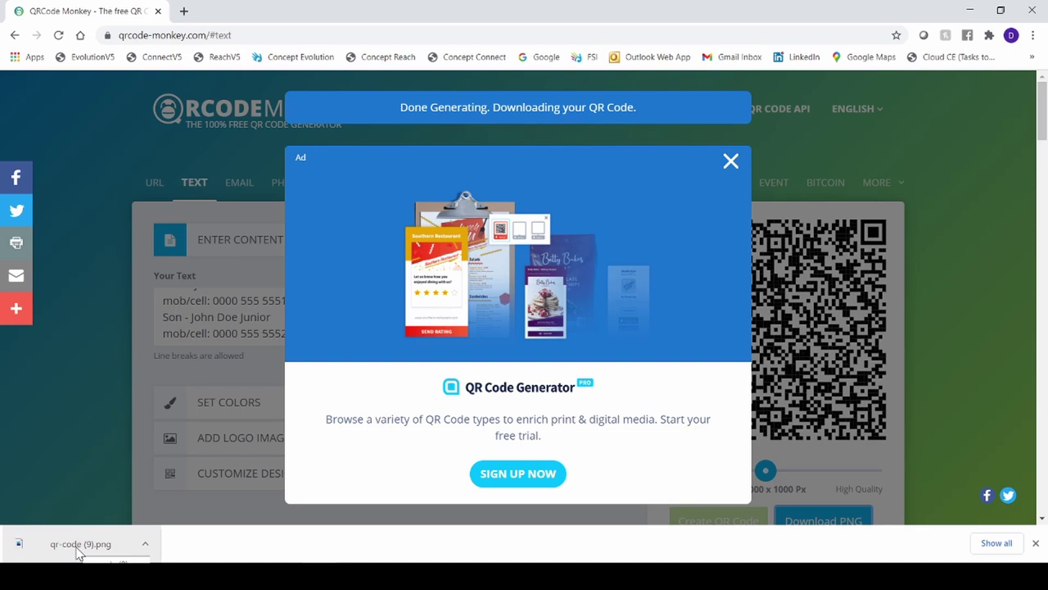
{"action": "left_click", "coordinate": [79, 550]}
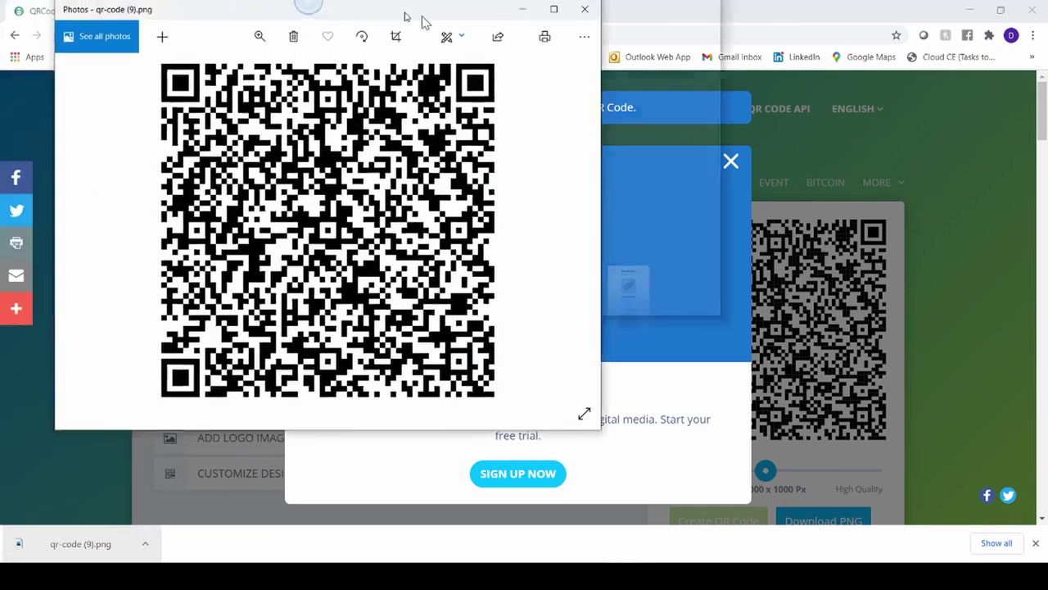
{"action": "left_click_drag", "start_coordinate": [423, 22], "coordinate": [600, 67]}
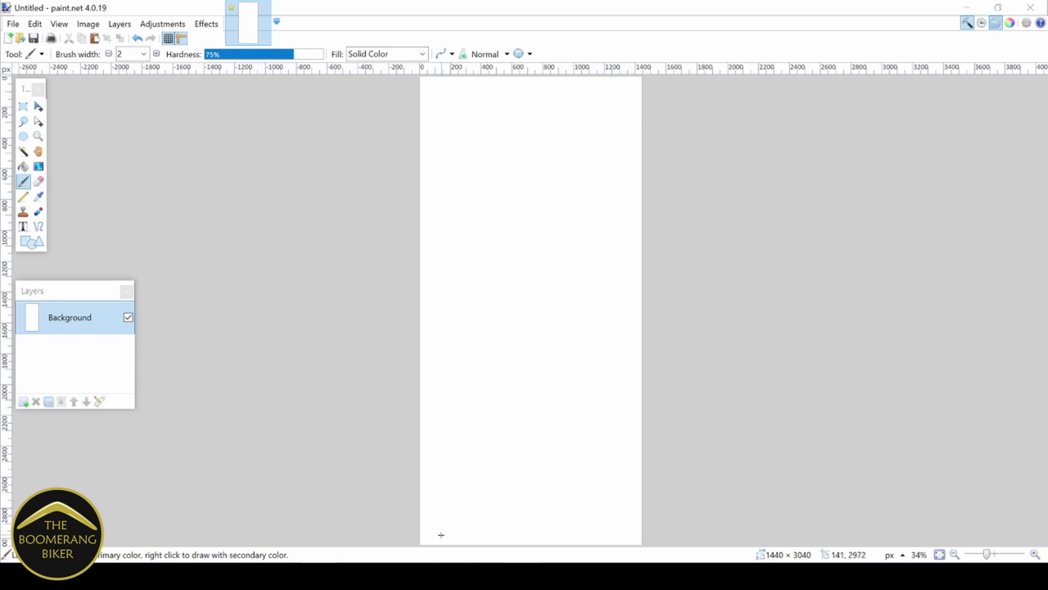
Check the blank image's canvas size in paint.net and accept the existing dimensions
{"action": "left_click", "coordinate": [93, 27]}
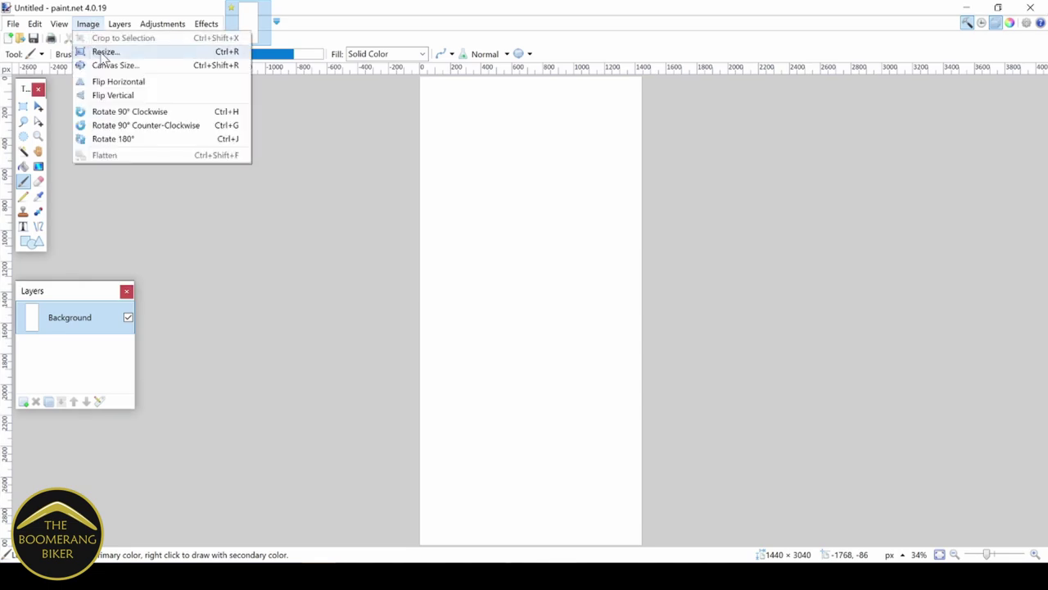
{"action": "left_click", "coordinate": [119, 68]}
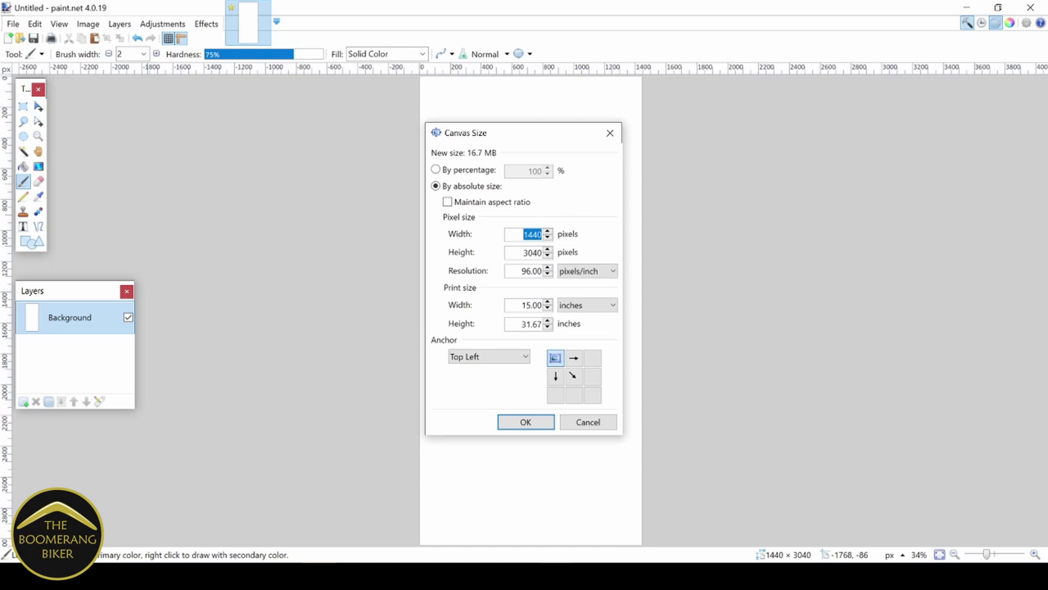
{"action": "left_click", "coordinate": [524, 424]}
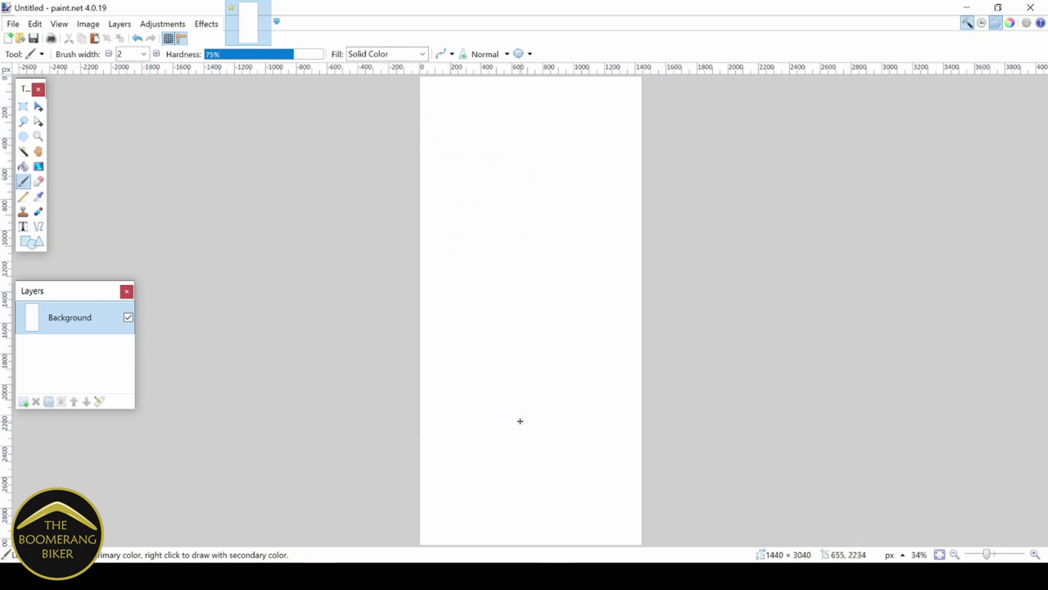
Add a new layer, paste The Boomerang Biker logo into it and place it centred in the lower half of the canvas
{"action": "key", "text": "m"}
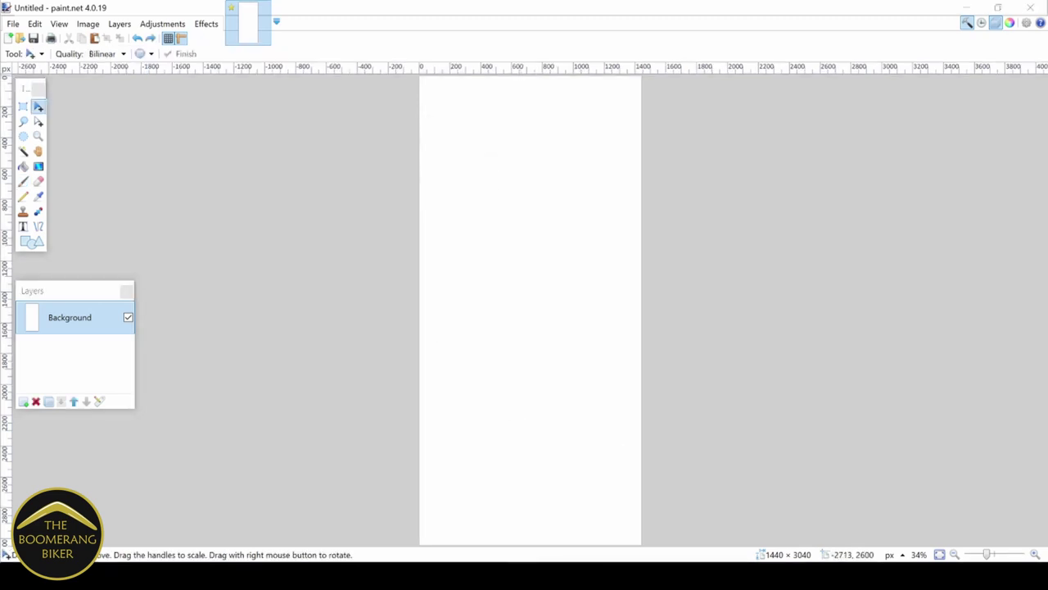
{"action": "left_click", "coordinate": [24, 402]}
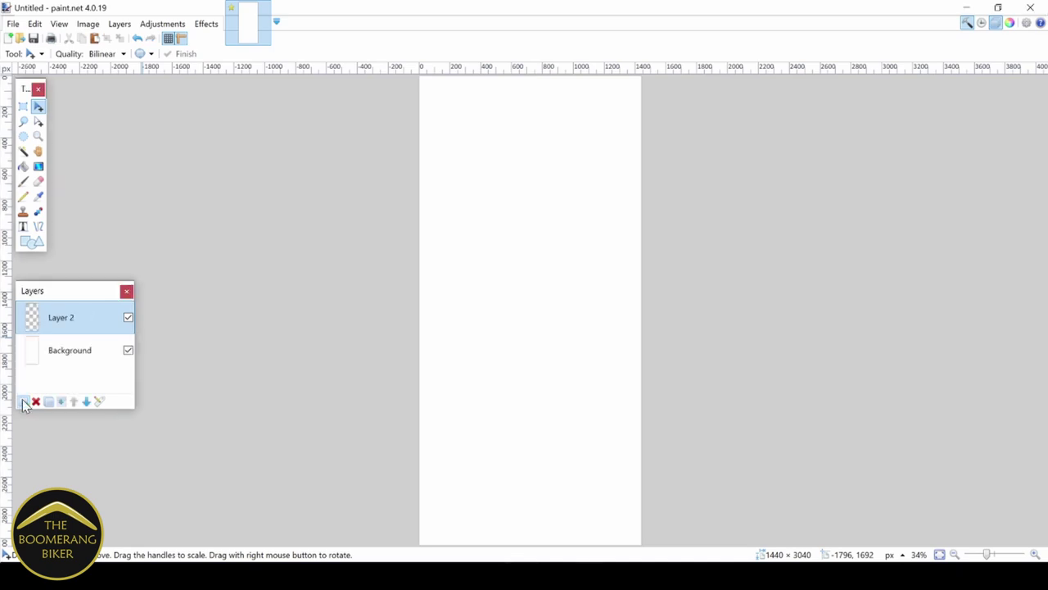
{"action": "left_click", "coordinate": [516, 255]}
{"action": "key", "text": "ctrl+v"}
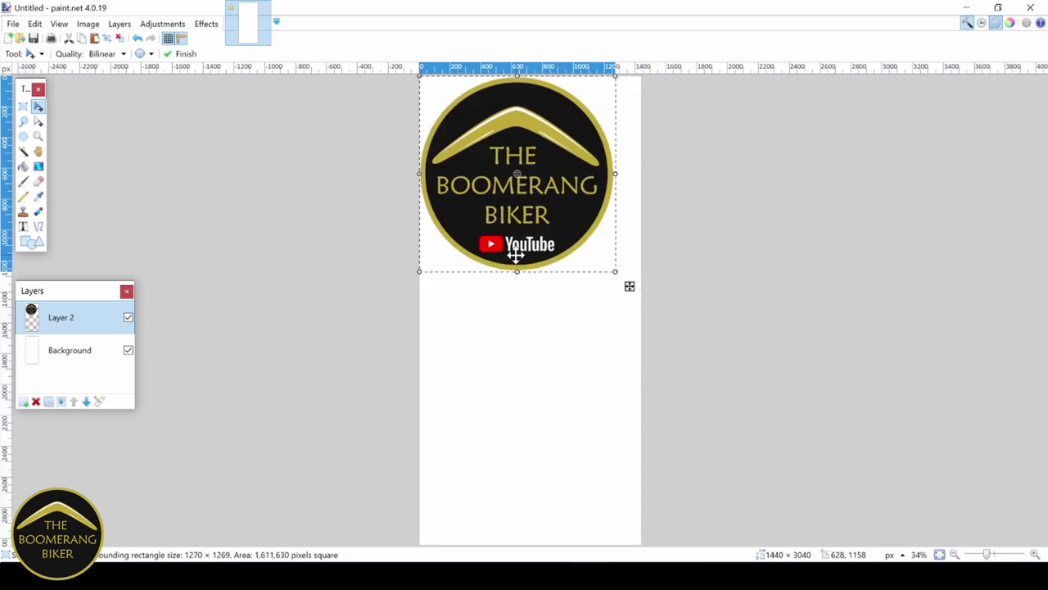
{"action": "left_click_drag", "start_coordinate": [538, 176], "coordinate": [553, 413]}
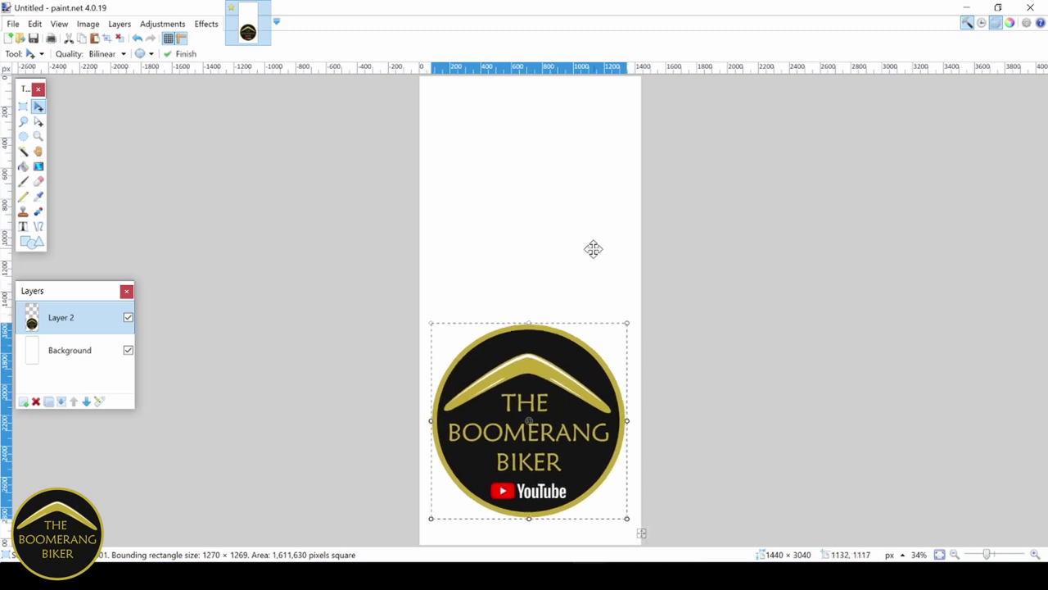
{"action": "left_click_drag", "start_coordinate": [570, 277], "coordinate": [569, 277]}
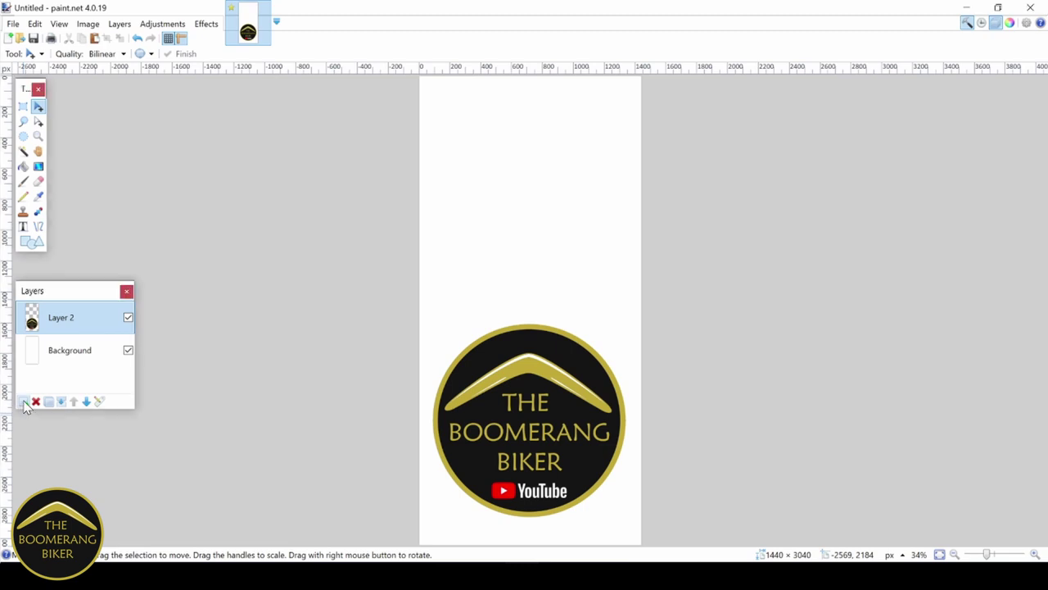
Add another layer and paste the SCAN ME frame into it
{"action": "left_click", "coordinate": [23, 402]}
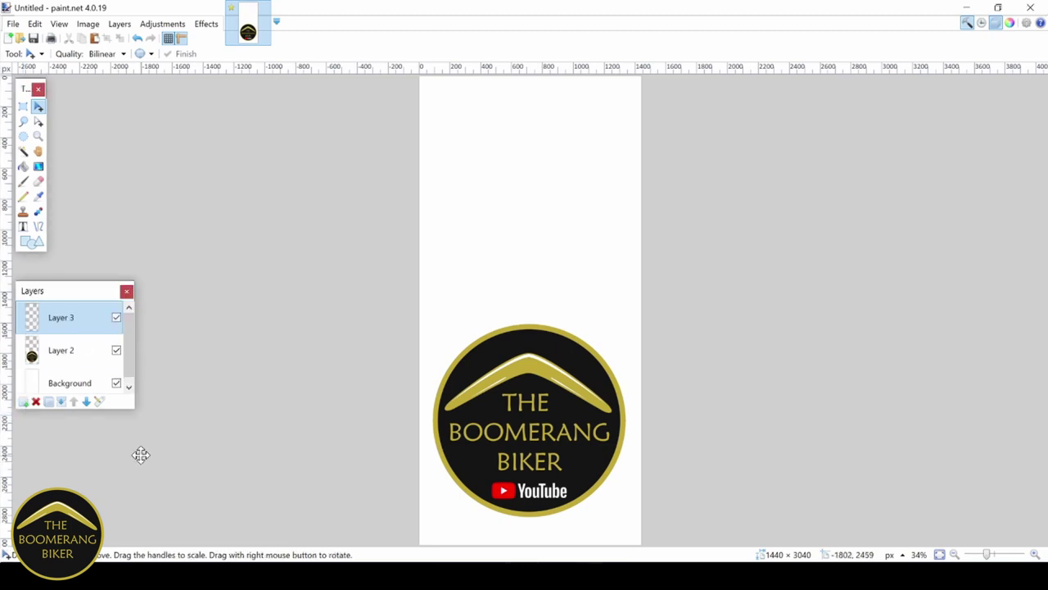
{"action": "key", "text": "ctrl+a"}
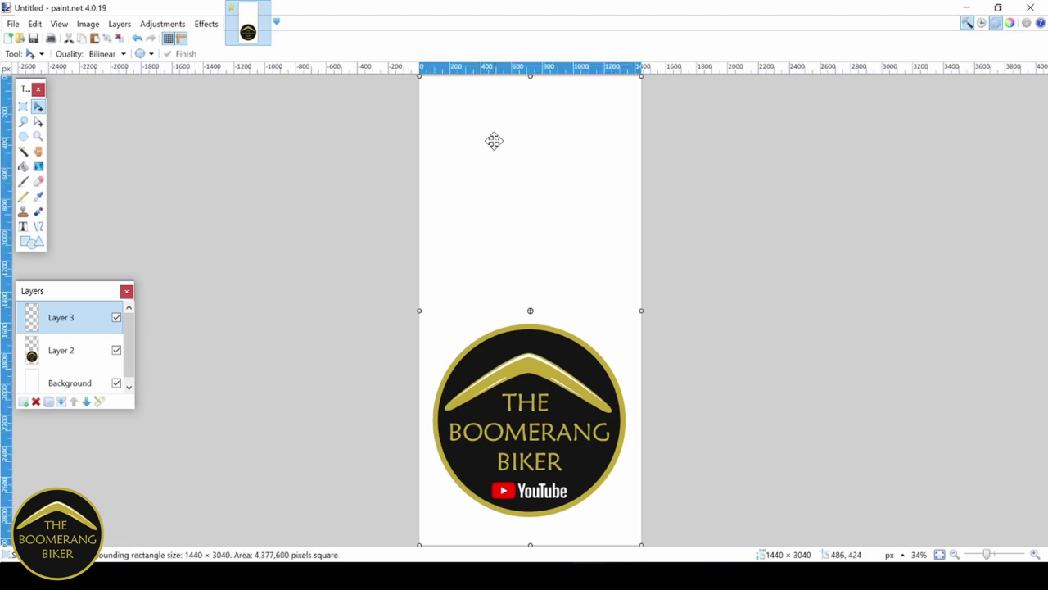
{"action": "left_click", "coordinate": [494, 141]}
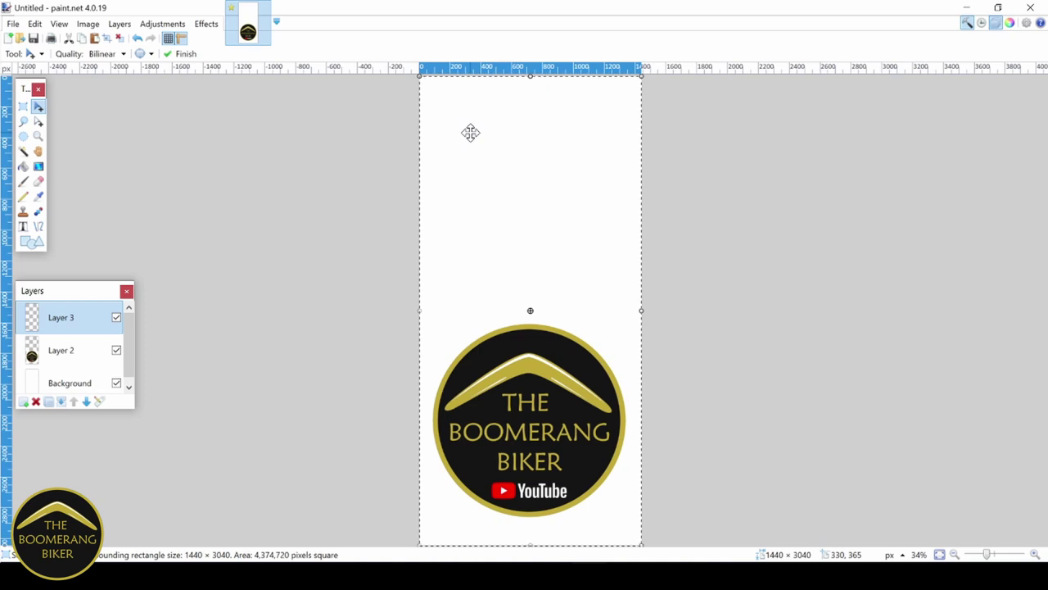
{"action": "key", "text": "ctrl+v"}
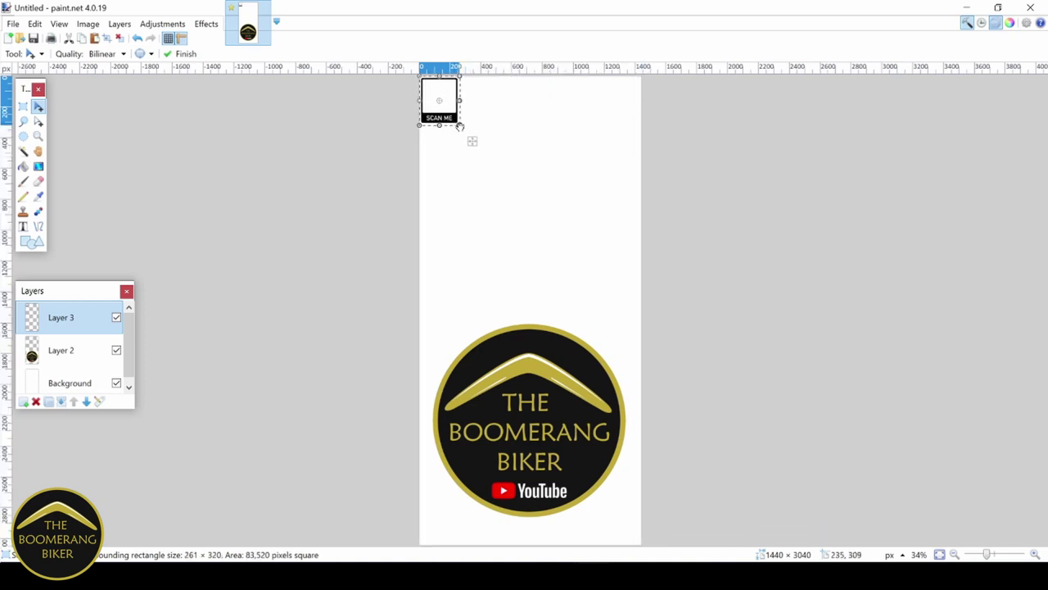
Enlarge the SCAN ME frame to about 611 × 750 pixels and place it near the upper-right edge of the canvas
{"action": "left_click_drag", "start_coordinate": [460, 127], "coordinate": [495, 203]}
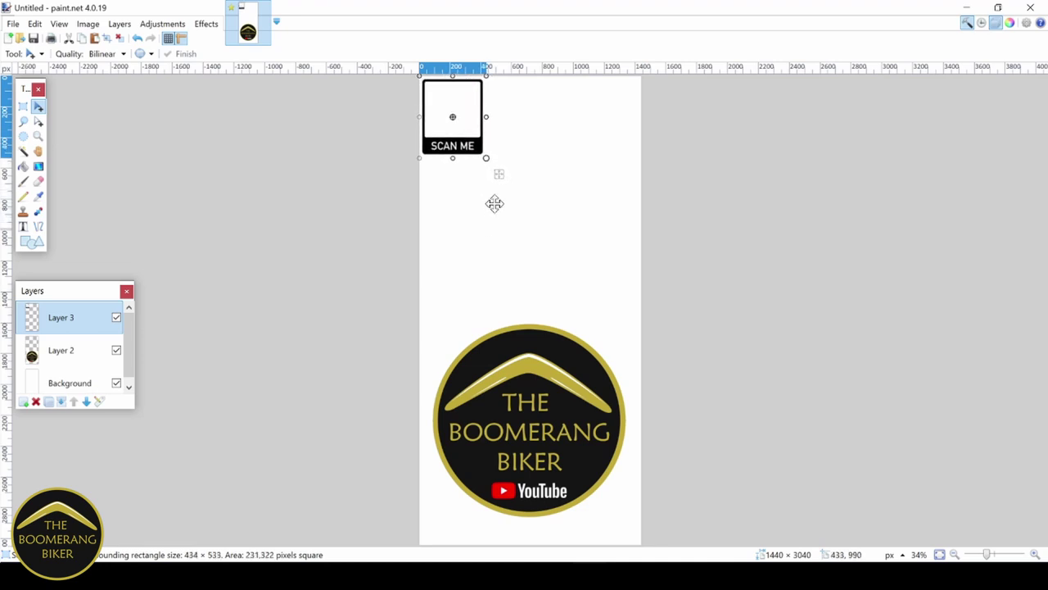
{"action": "left_click_drag", "start_coordinate": [487, 159], "coordinate": [518, 197]}
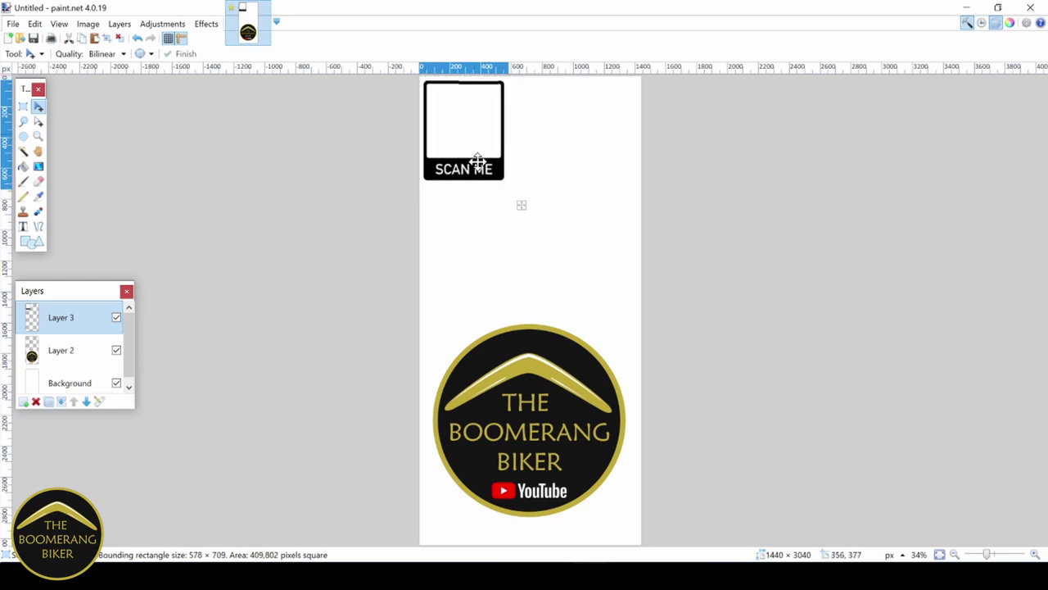
{"action": "left_click_drag", "start_coordinate": [478, 160], "coordinate": [606, 169]}
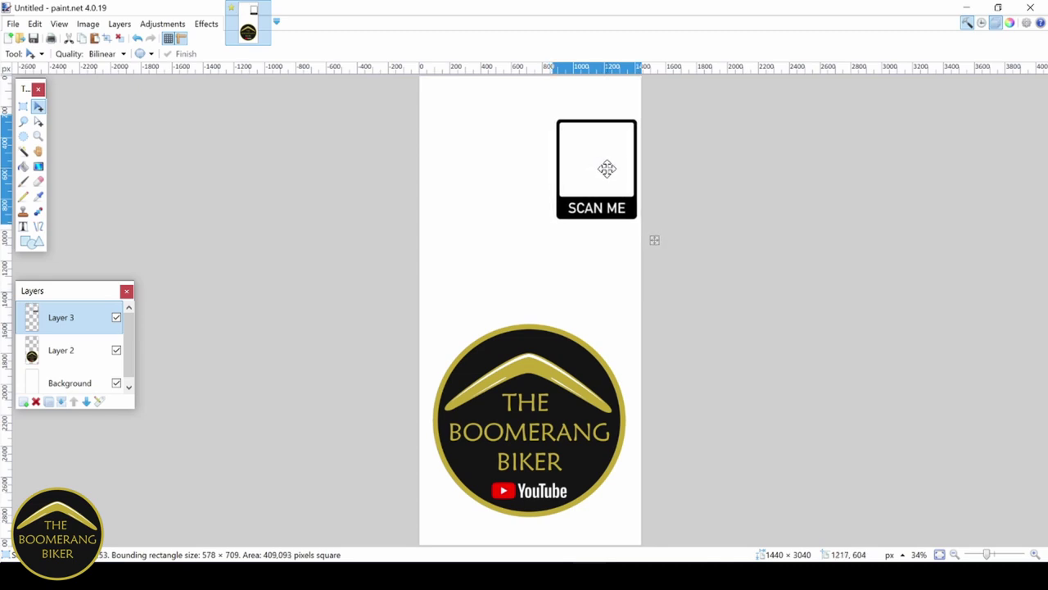
{"action": "left_click_drag", "start_coordinate": [554, 221], "coordinate": [543, 236]}
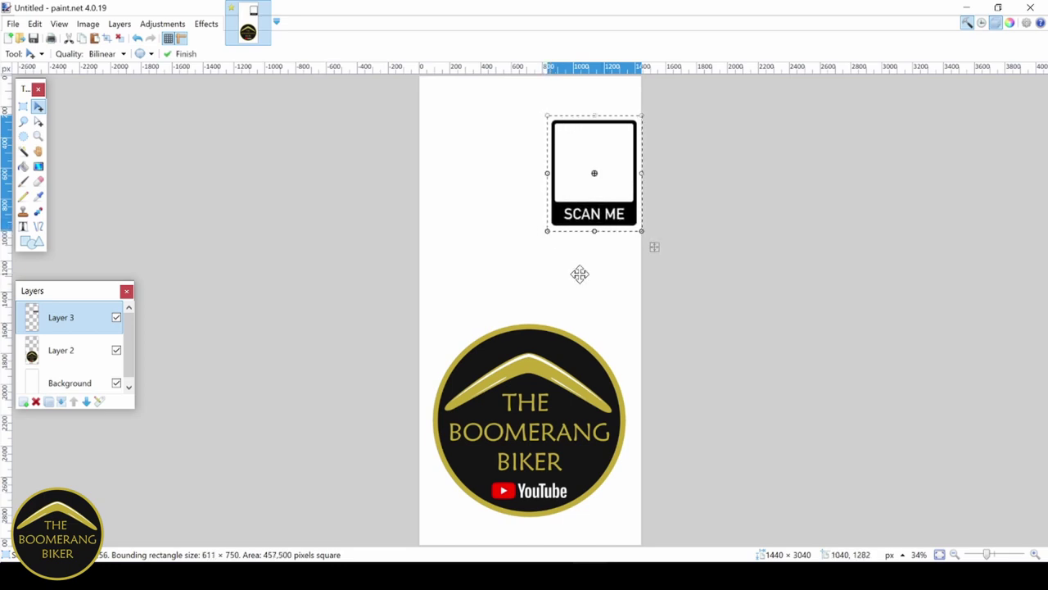
{"action": "key", "text": "Return"}
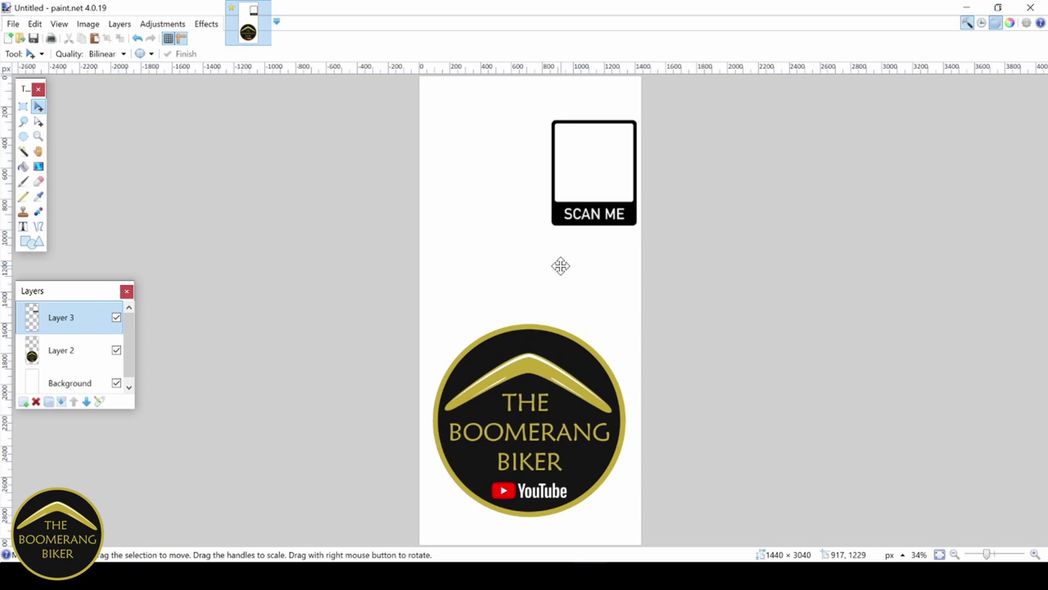
Add a layer above the SCAN ME frame and paste the QR code into it
{"action": "left_click", "coordinate": [24, 403]}
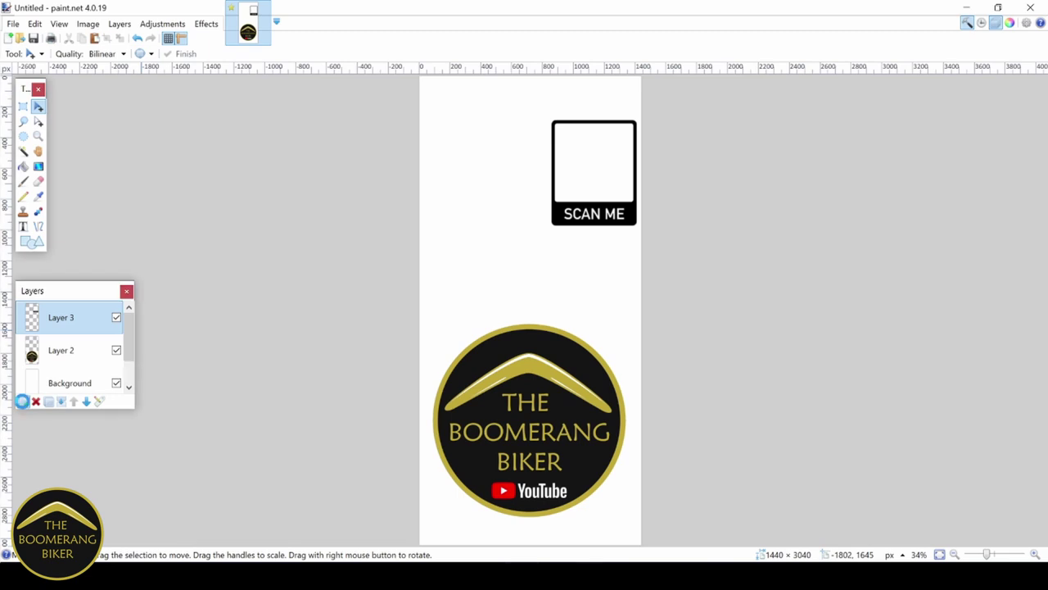
{"action": "left_click", "coordinate": [24, 402]}
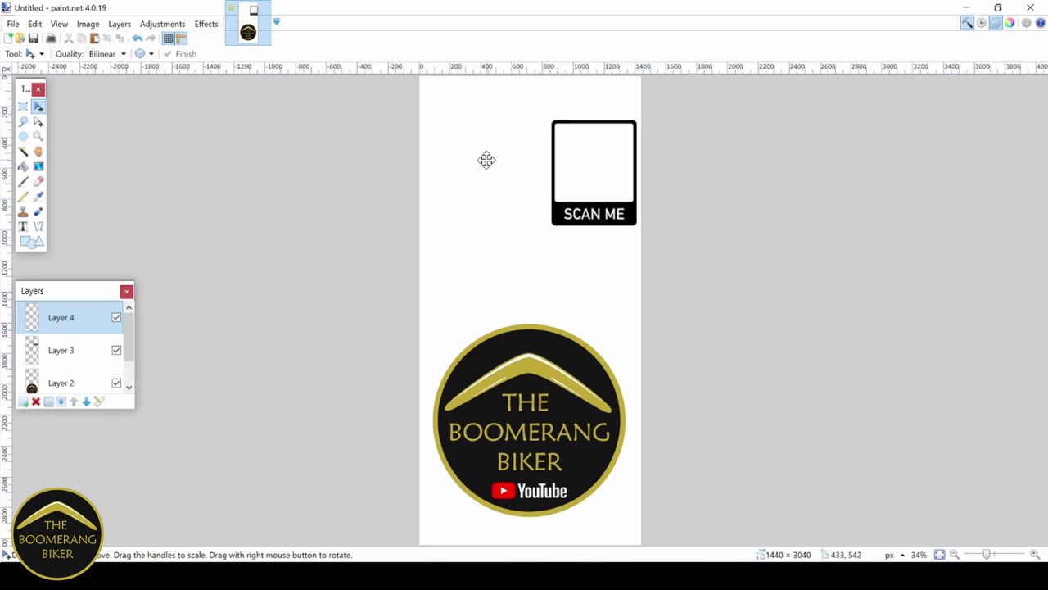
{"action": "key", "text": "ctrl+a"}
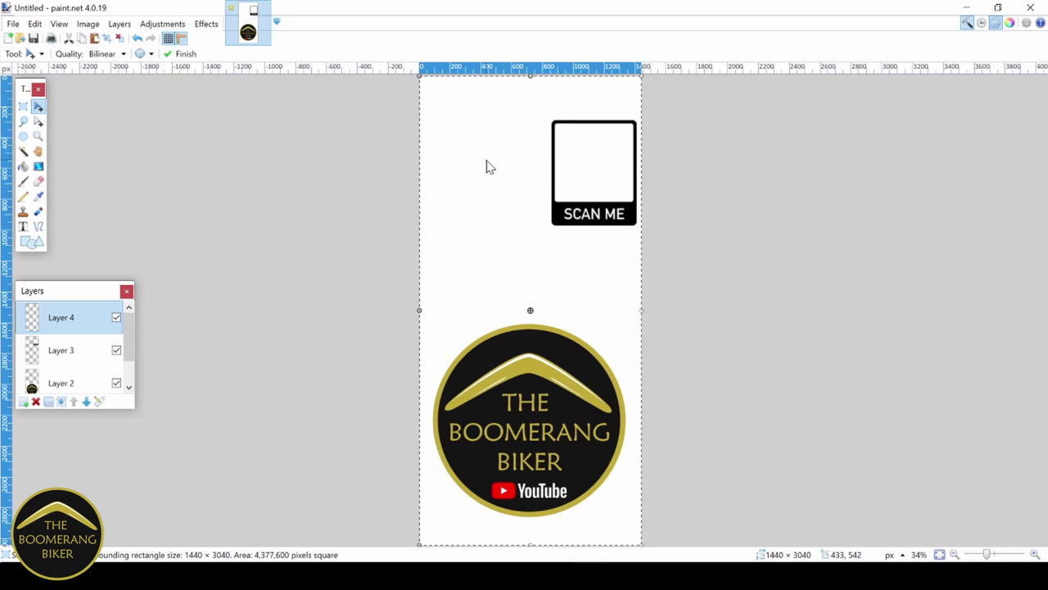
{"action": "key", "text": "ctrl+v"}
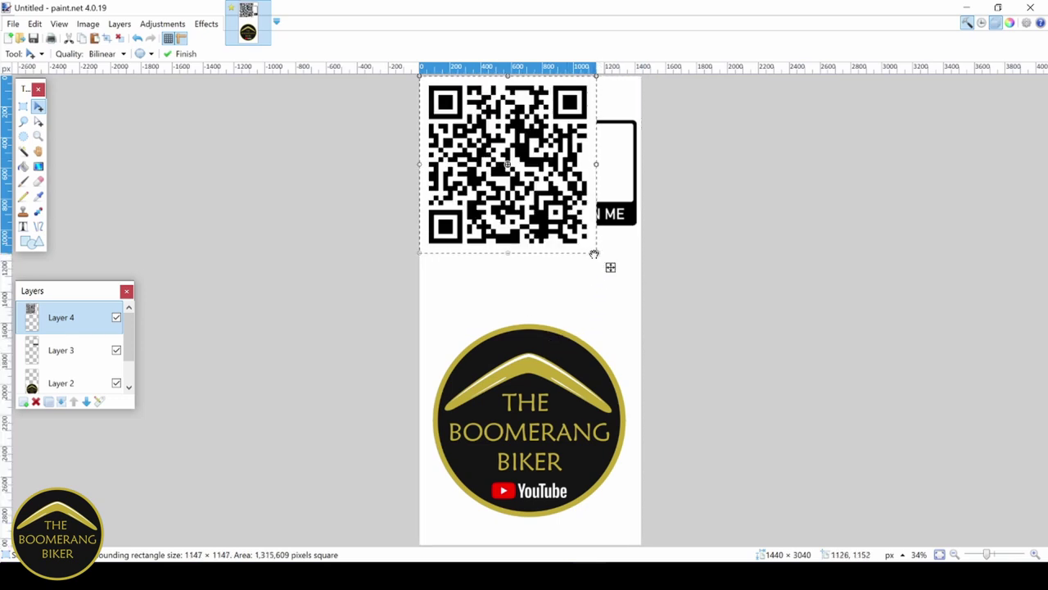
Shrink the QR code to about 461 × 461 pixels and fit it inside the SCAN ME frame
{"action": "left_click_drag", "start_coordinate": [595, 253], "coordinate": [505, 162]}
{"action": "key", "text": "ctrl+d"}
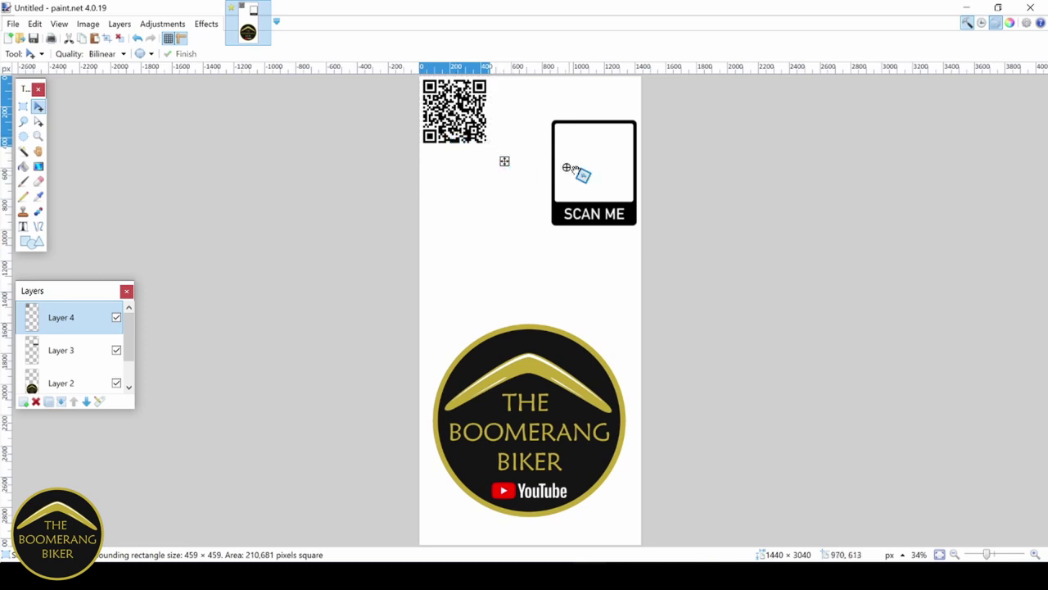
{"action": "key", "text": "ctrl+z"}
{"action": "left_click_drag", "start_coordinate": [505, 162], "coordinate": [623, 200]}
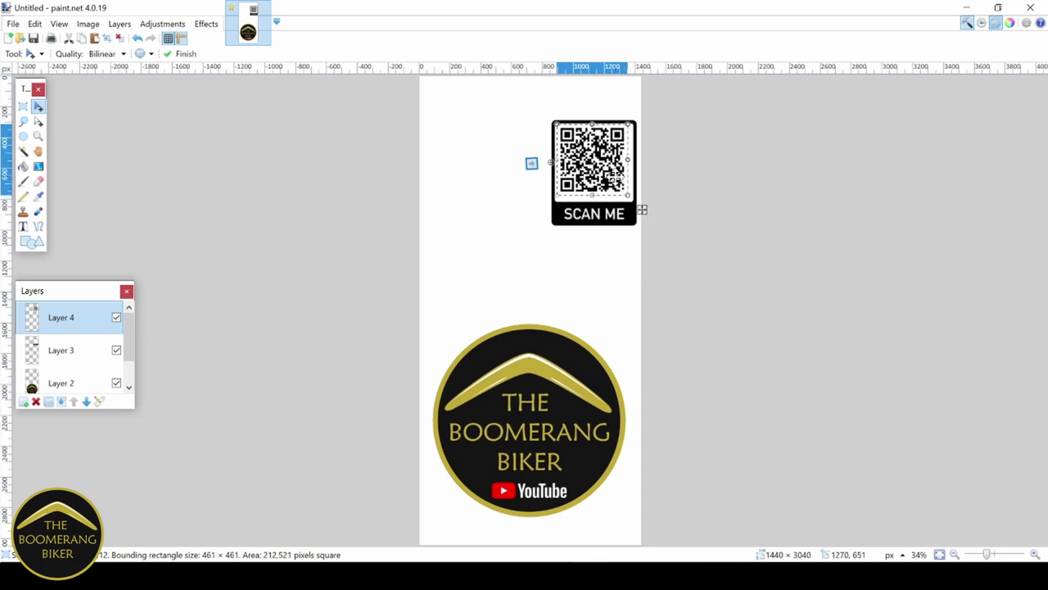
{"action": "key", "text": "Return"}
{"action": "key", "text": "ctrl+z"}
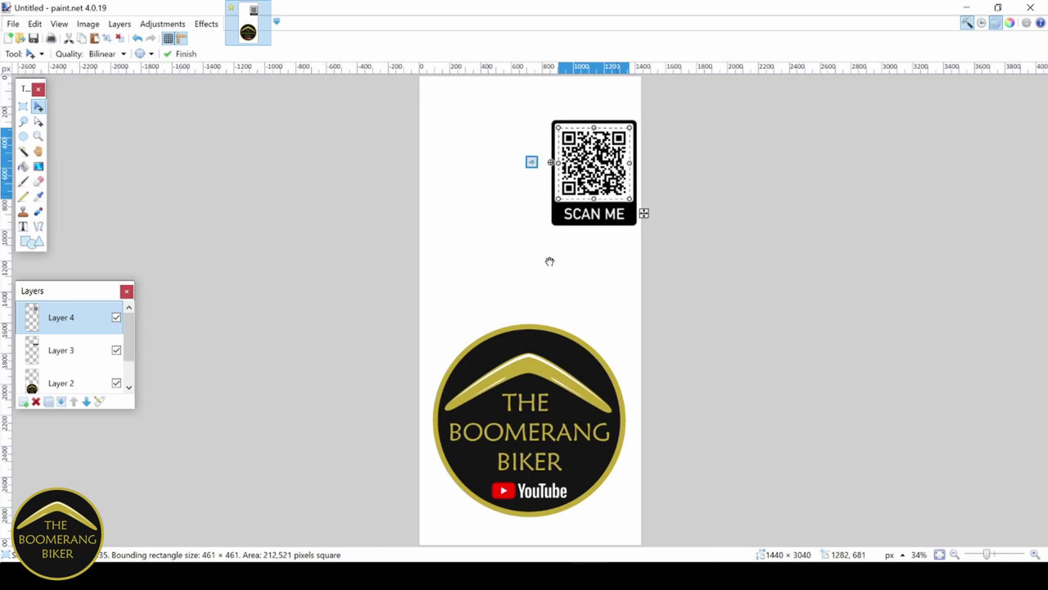
{"action": "key", "text": "Return"}
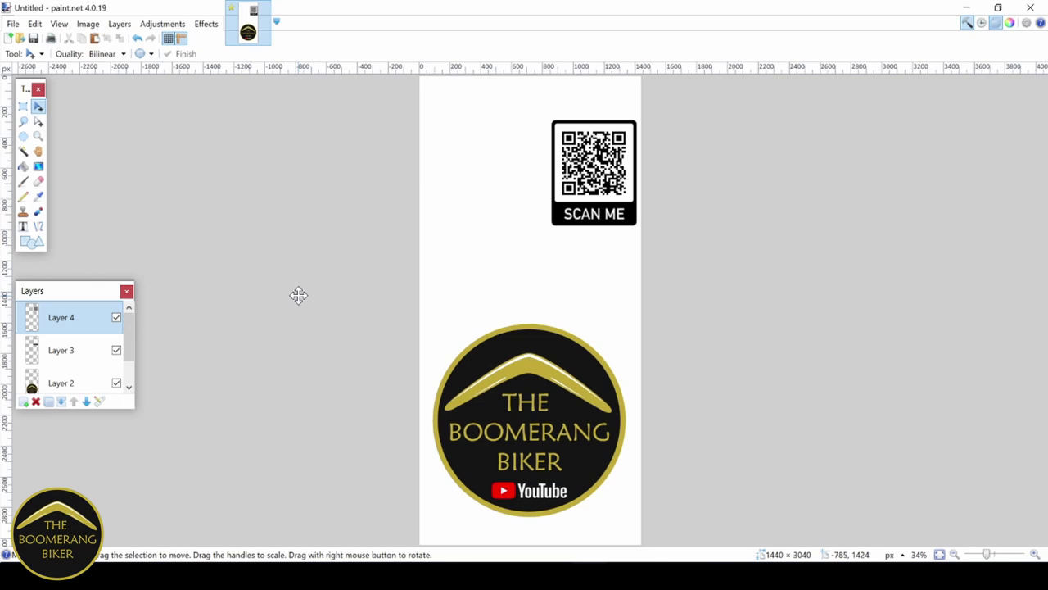
View the finished lock screen example in the photo Phone close up.JPG in Photos
{"action": "left_click", "coordinate": [15, 25]}
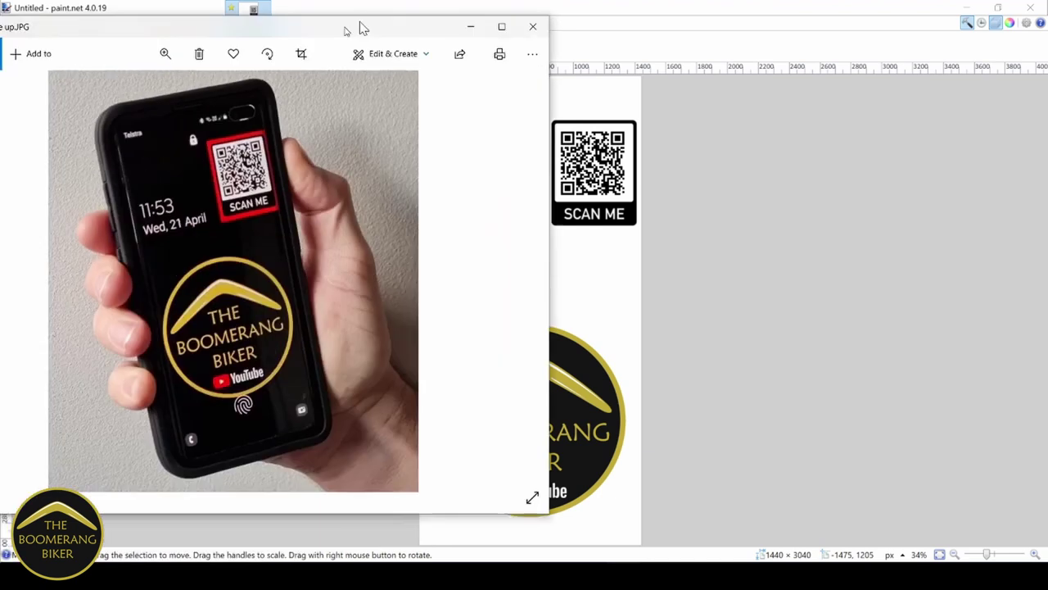
{"action": "left_click_drag", "start_coordinate": [363, 28], "coordinate": [651, 41]}
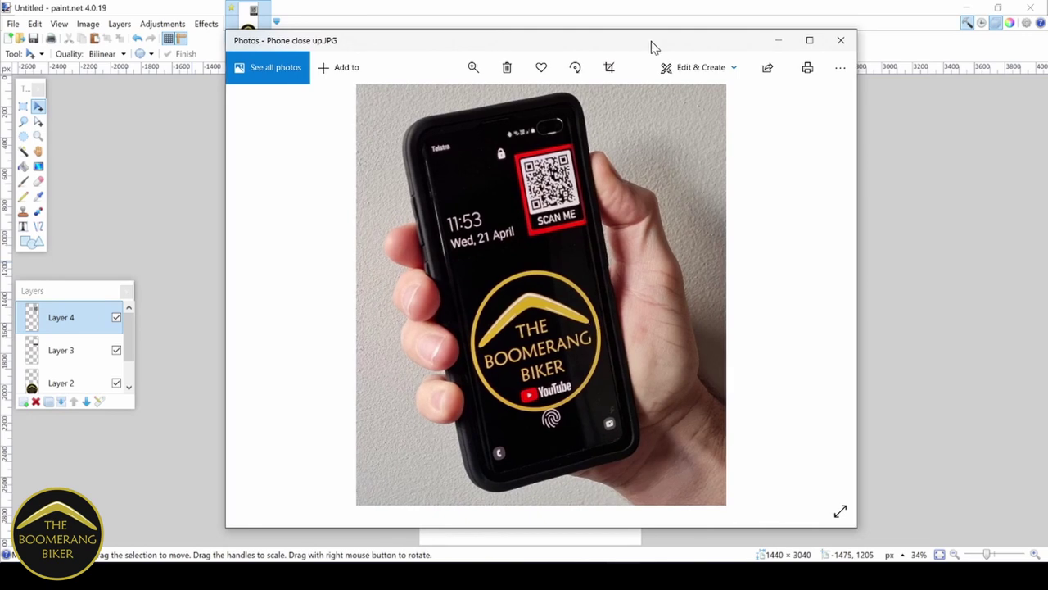